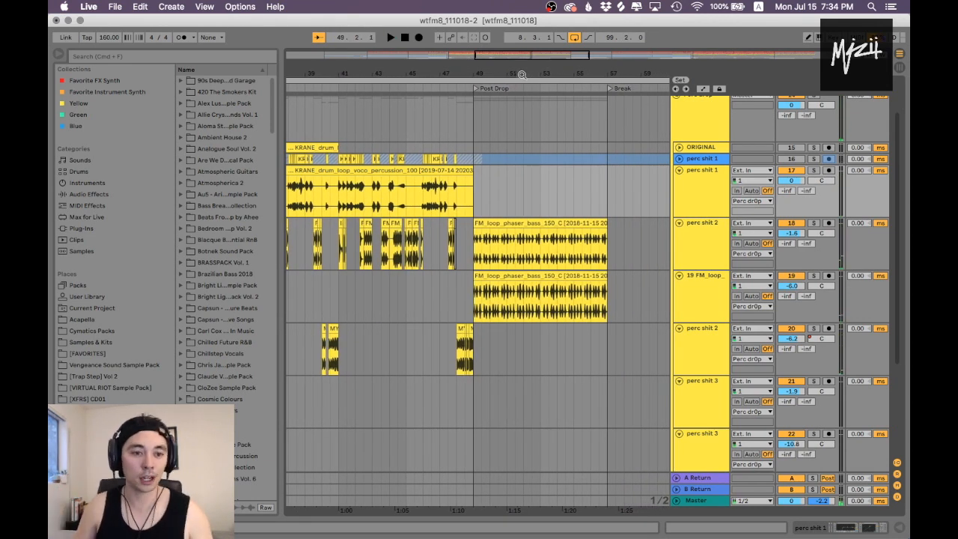
Step: Locate the source drum loop among the KRANE Samples Vol. 6 files and select its clip on the ORIGINAL track at Drop 1
drag(503, 77, 445, 89)
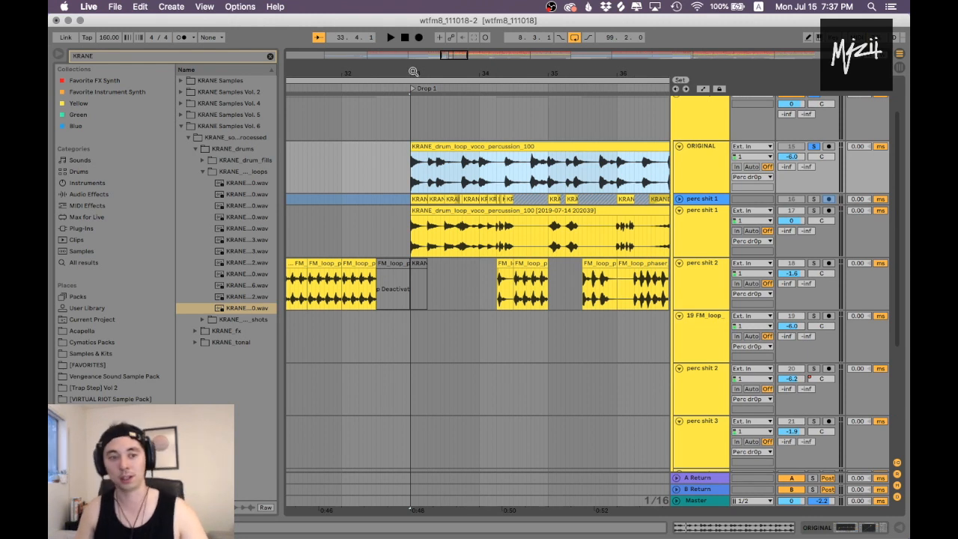
drag(438, 75, 369, 71)
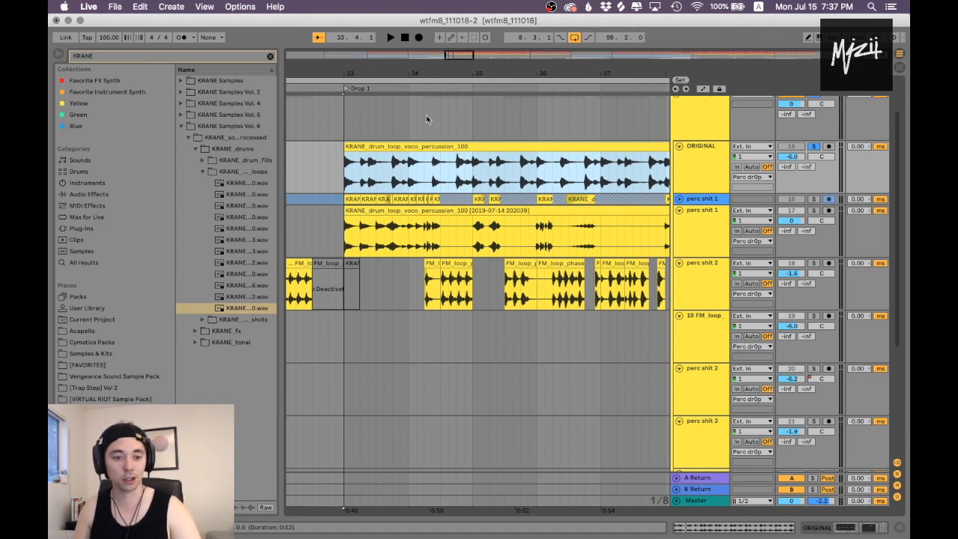
click(254, 315)
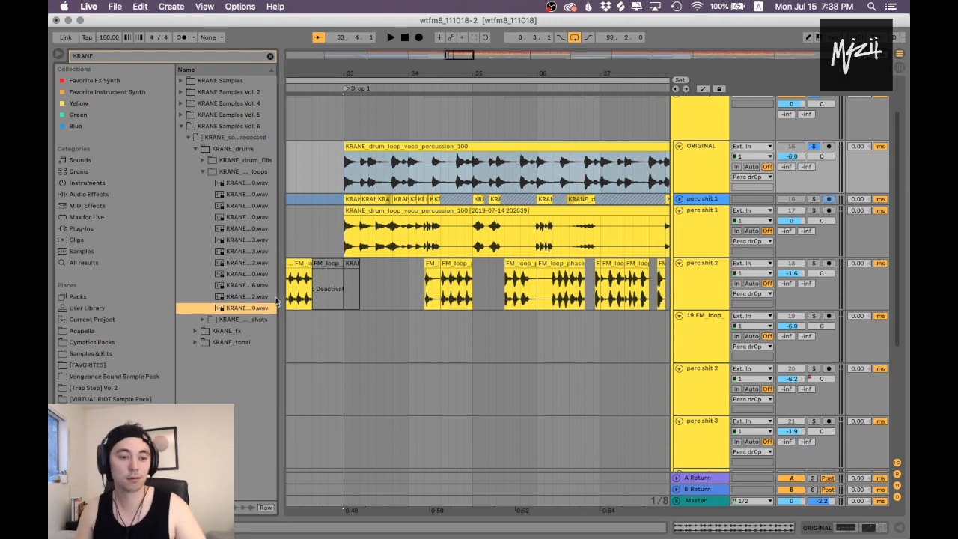
click(230, 137)
click(390, 148)
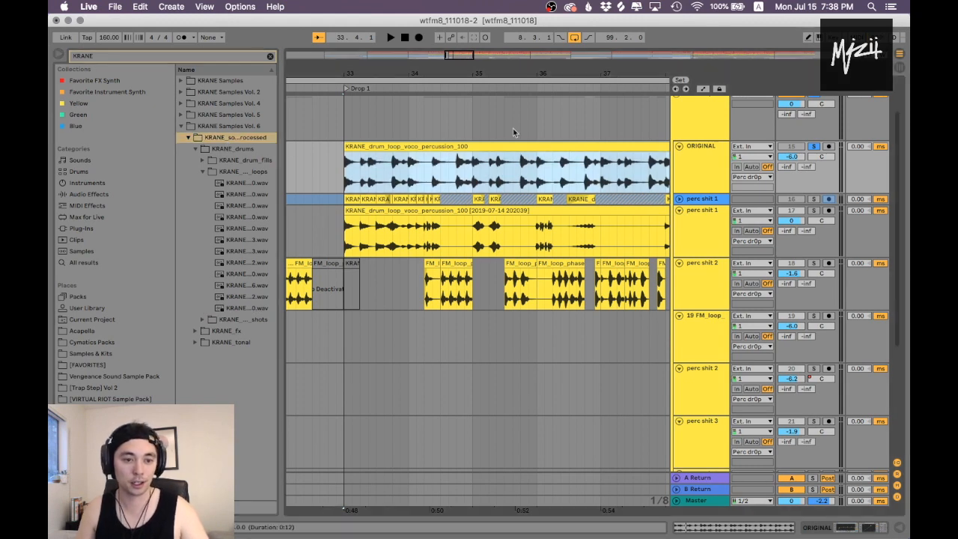
Step: Play the original drum loop from Drop 1 and check its clip settings
drag(411, 72, 411, 62)
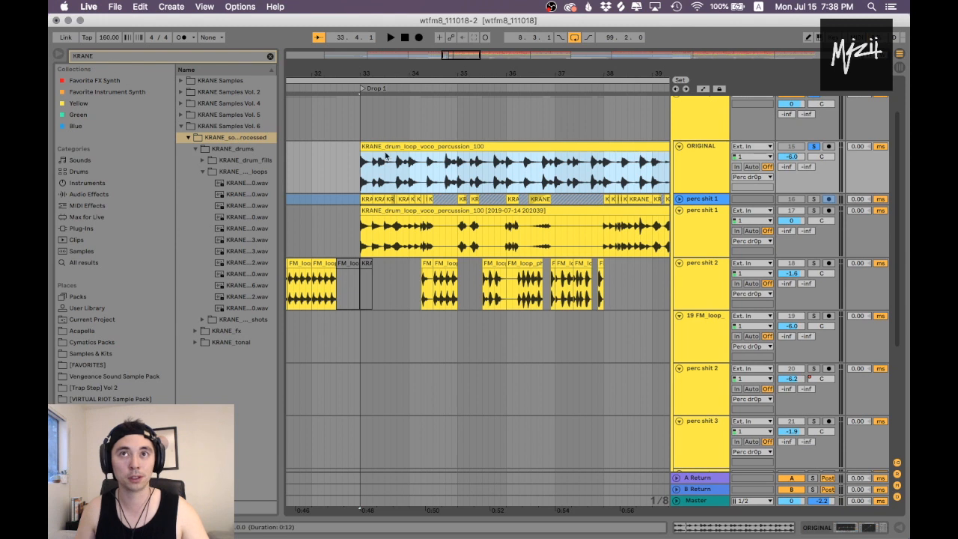
key(space)
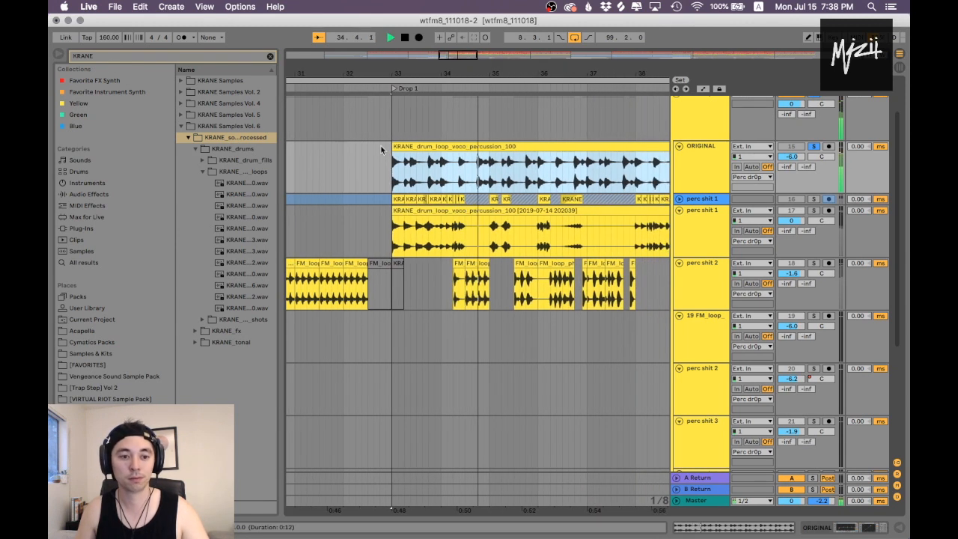
key(space)
double_click(386, 146)
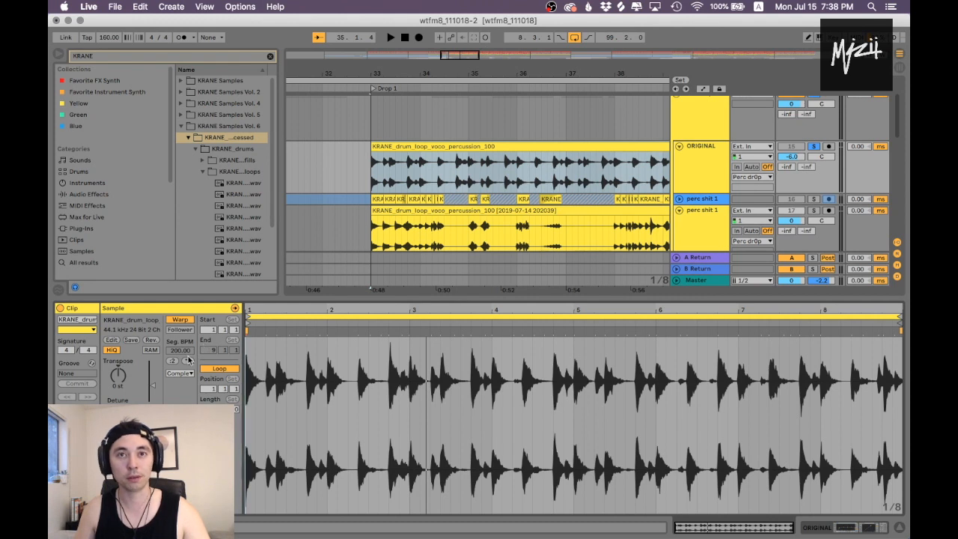
key(super+alt+l)
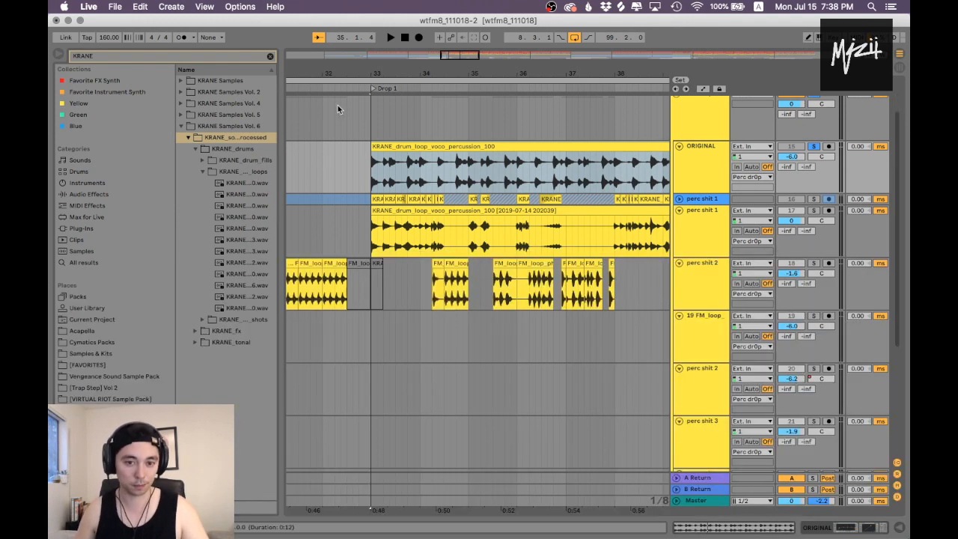
Step: Unfold the upper perc shit 1 track and open the settings of its first chopped clip at Drop 1
drag(379, 74, 380, 149)
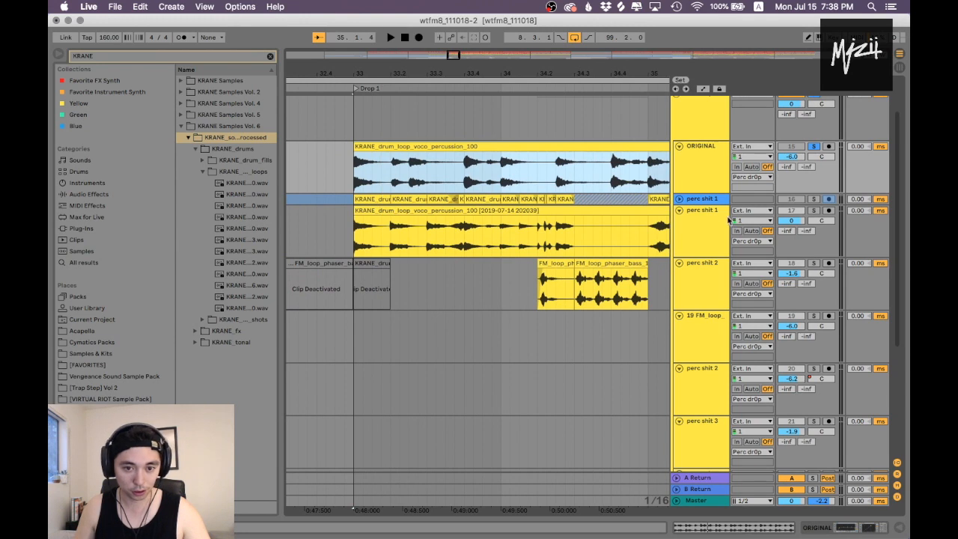
click(679, 199)
drag(354, 181, 379, 174)
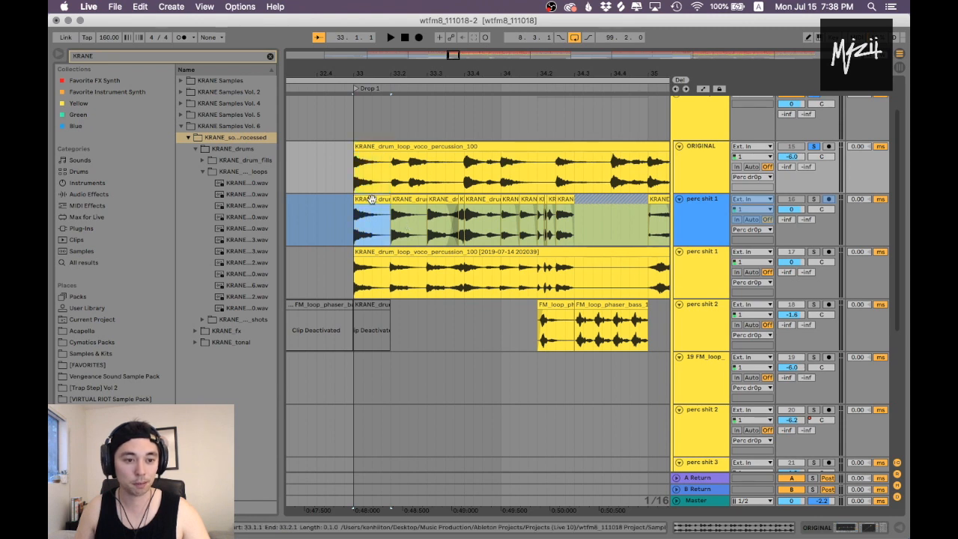
double_click(371, 217)
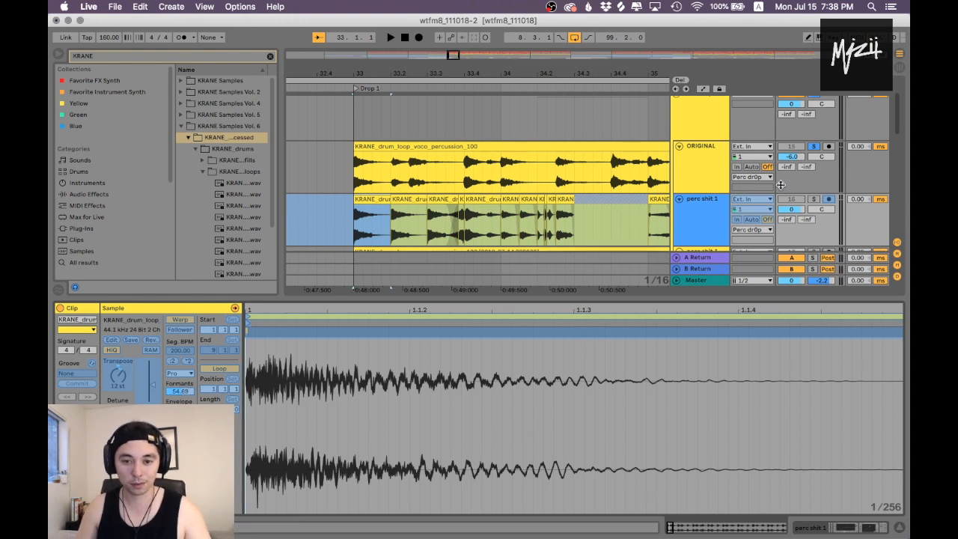
Step: Compare the original loop with the first chop by playing each, soloing the upper perc shit 1 track for the chop
click(390, 154)
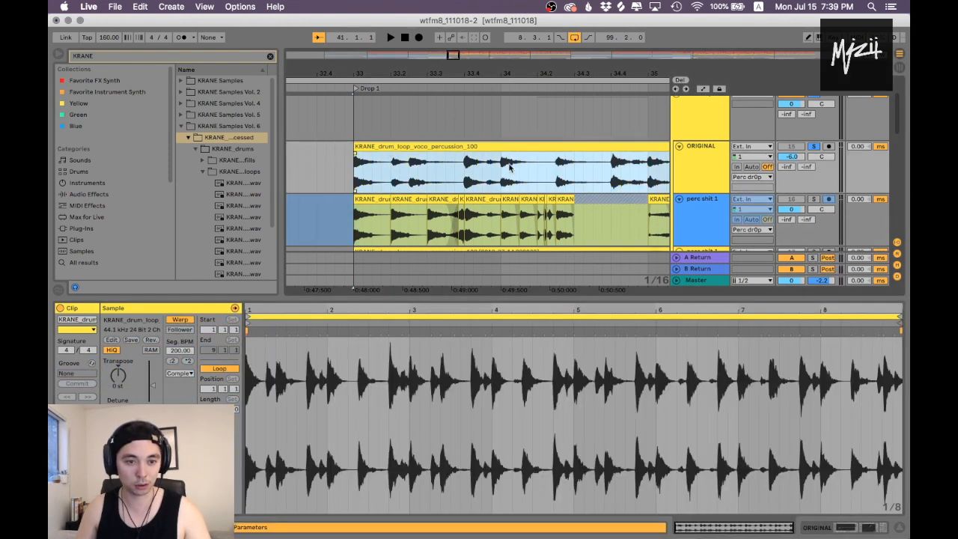
scroll(494, 157, left, 5)
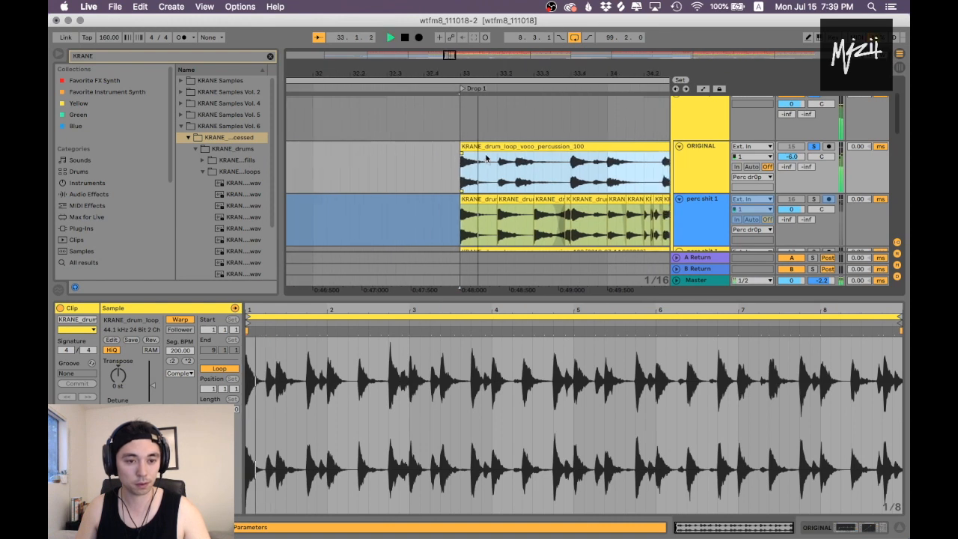
click(457, 200)
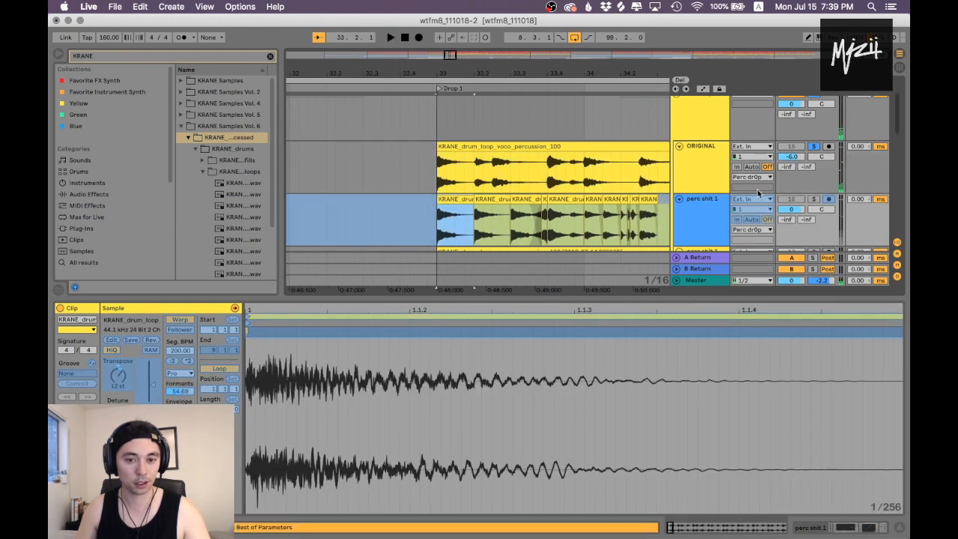
click(816, 200)
key(space)
key(space)
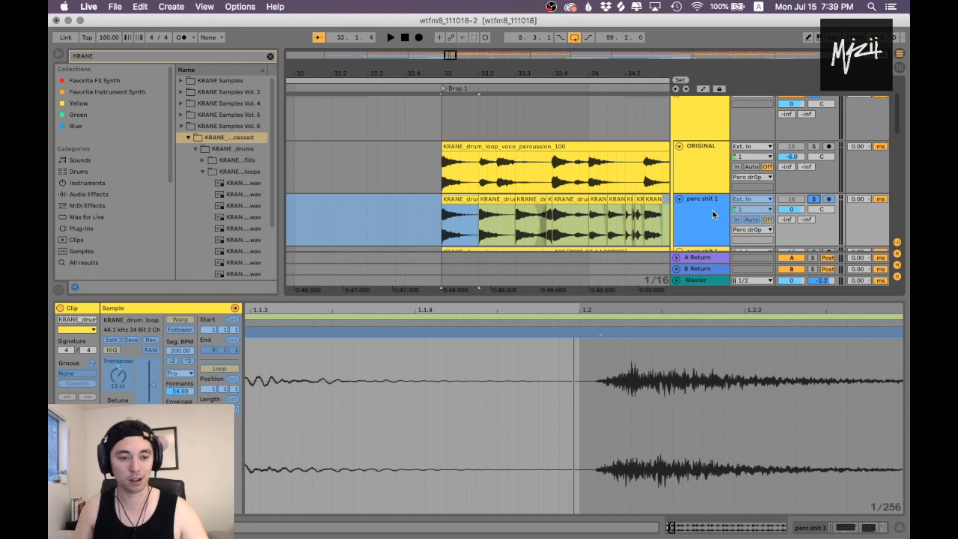
Step: Examine the transposition and warp settings of the successive chopped clips on the upper perc shit 1 track from bar 33 to 34
drag(465, 76, 464, 98)
key(super+alt+l)
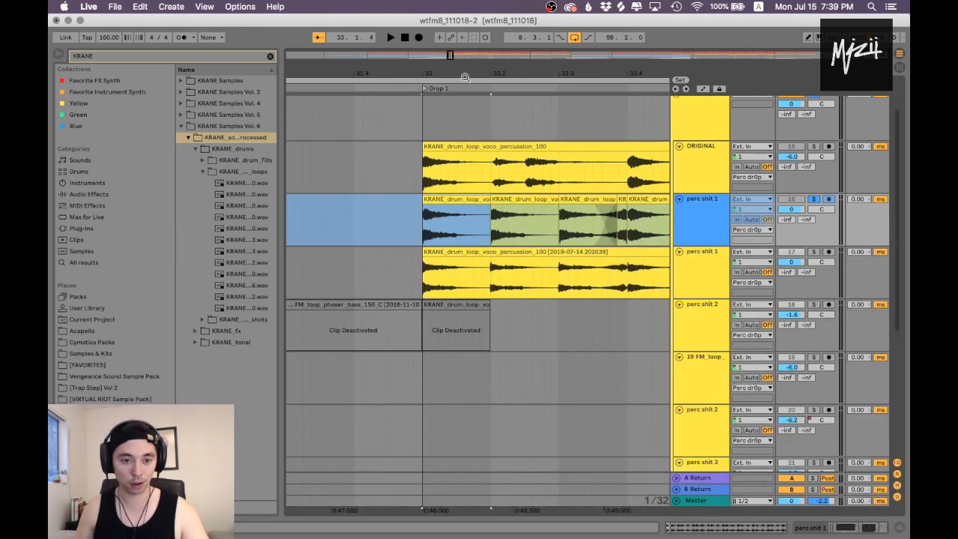
drag(530, 70, 367, 77)
double_click(391, 210)
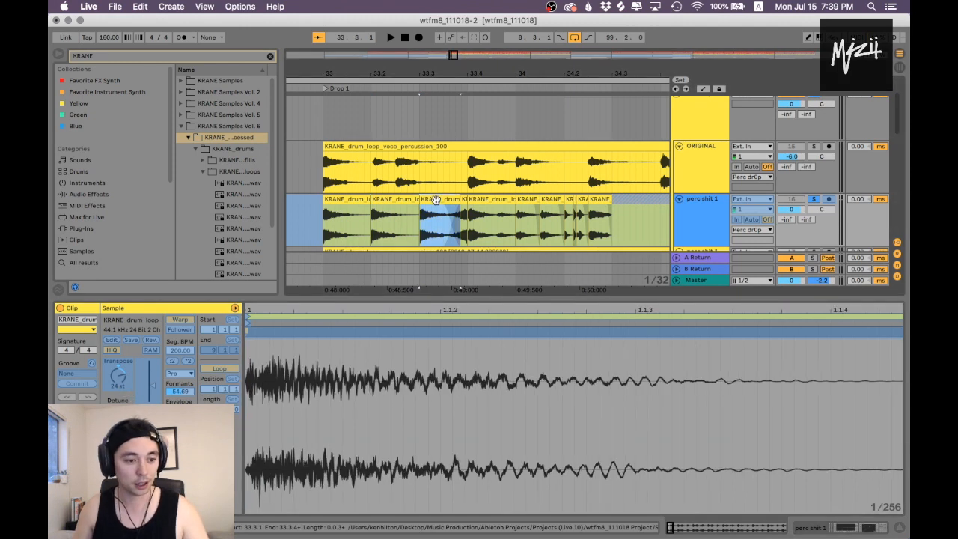
click(480, 213)
click(519, 202)
click(501, 202)
click(547, 201)
click(581, 200)
click(594, 201)
Step: Inspect the sped-up chop at bar 36 on the soloed perc shit 1 track and play it
drag(588, 74, 453, 54)
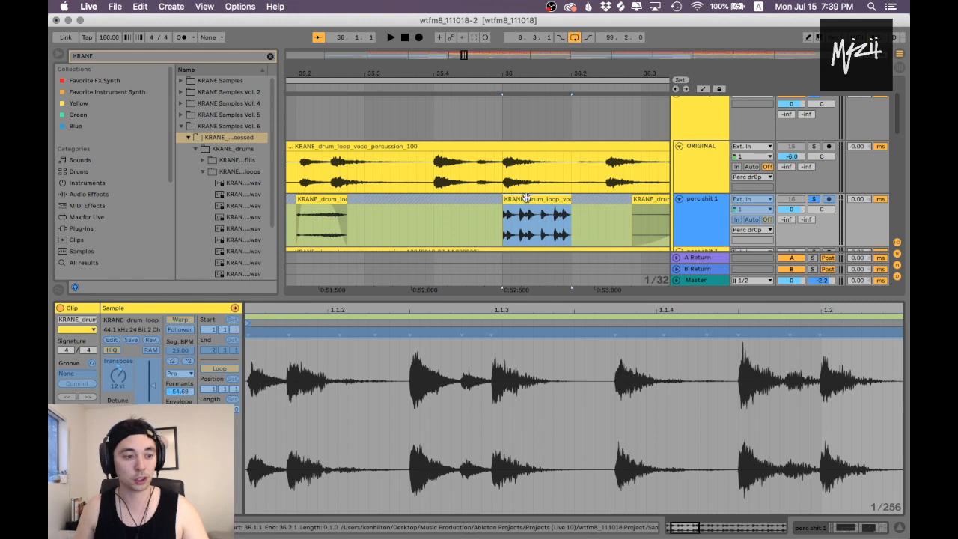
scroll(539, 191, down, 1)
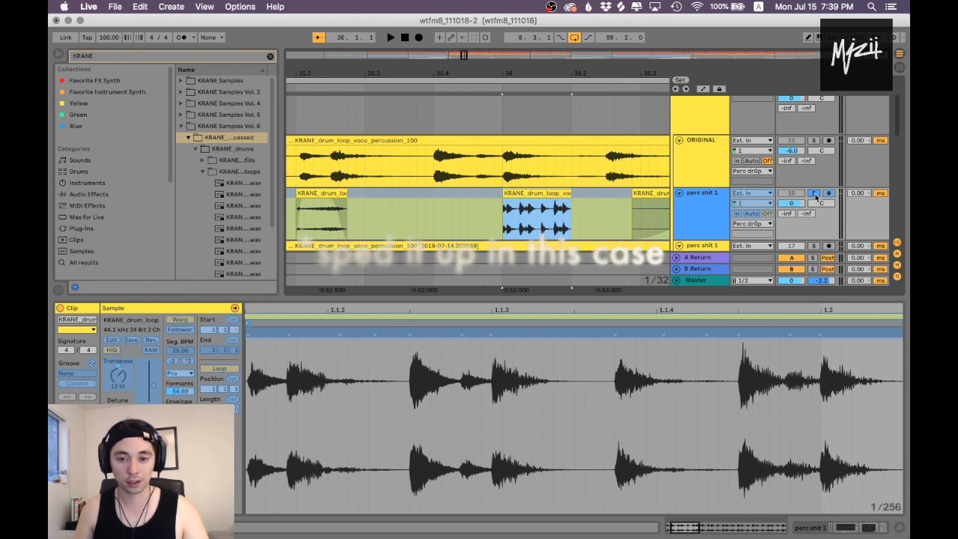
key(space)
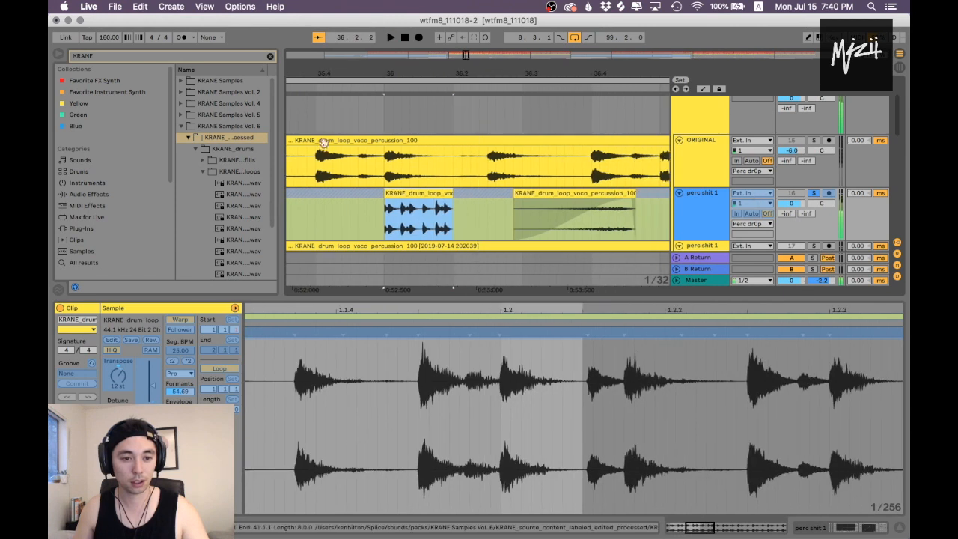
key(space)
drag(518, 70, 519, 47)
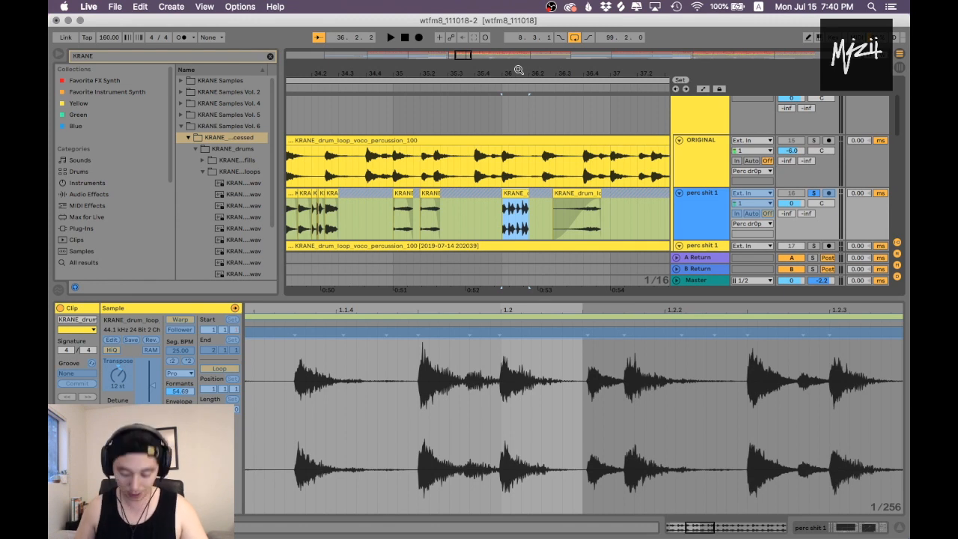
key(super+alt+l)
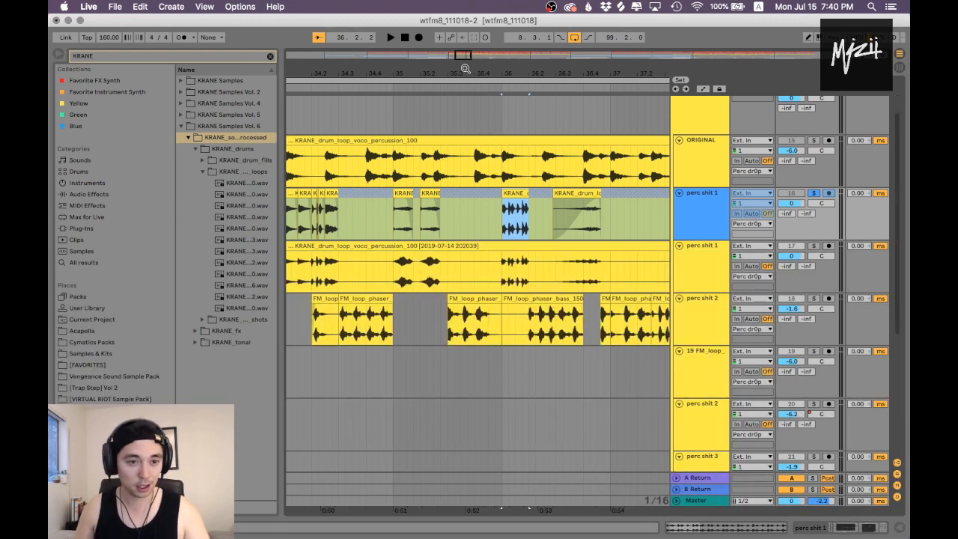
Step: Open the FM_loop_phaser_bass clip at bar 34.3 on the first perc shit 2 track, solo the track and play the clip
drag(469, 65, 582, 61)
click(491, 300)
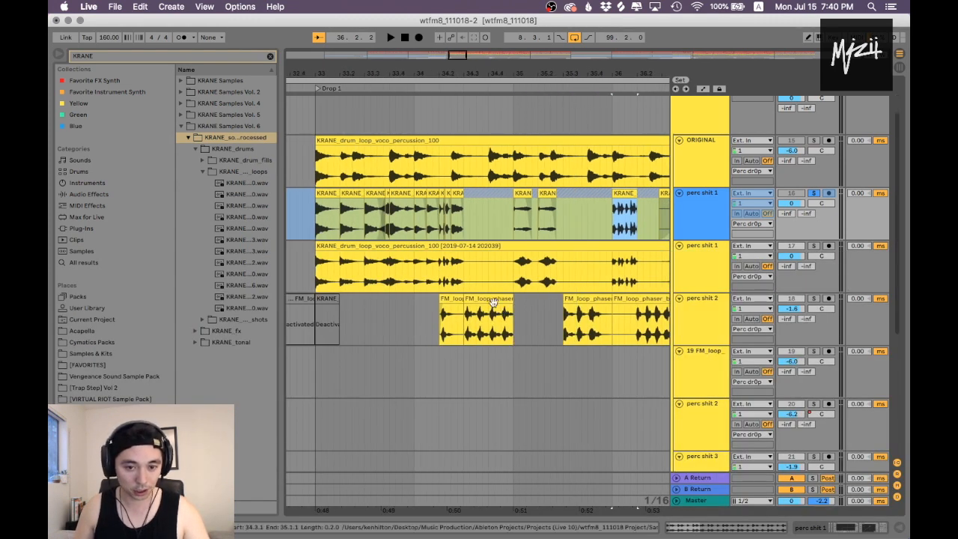
double_click(492, 300)
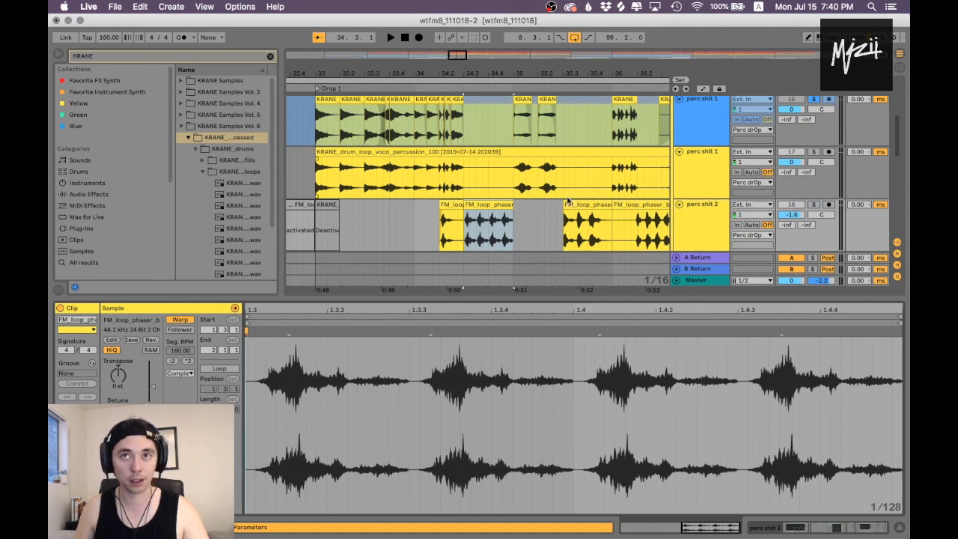
click(813, 204)
key(space)
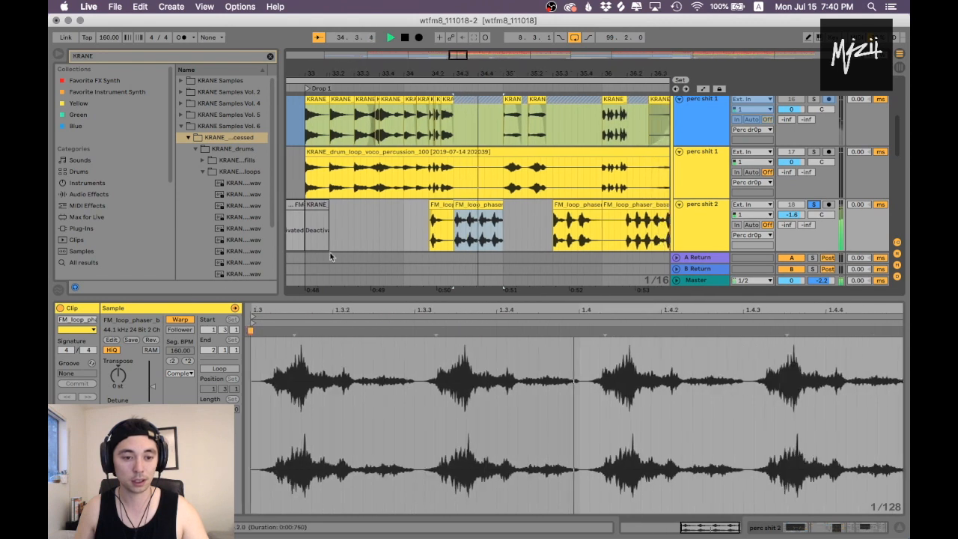
key(space)
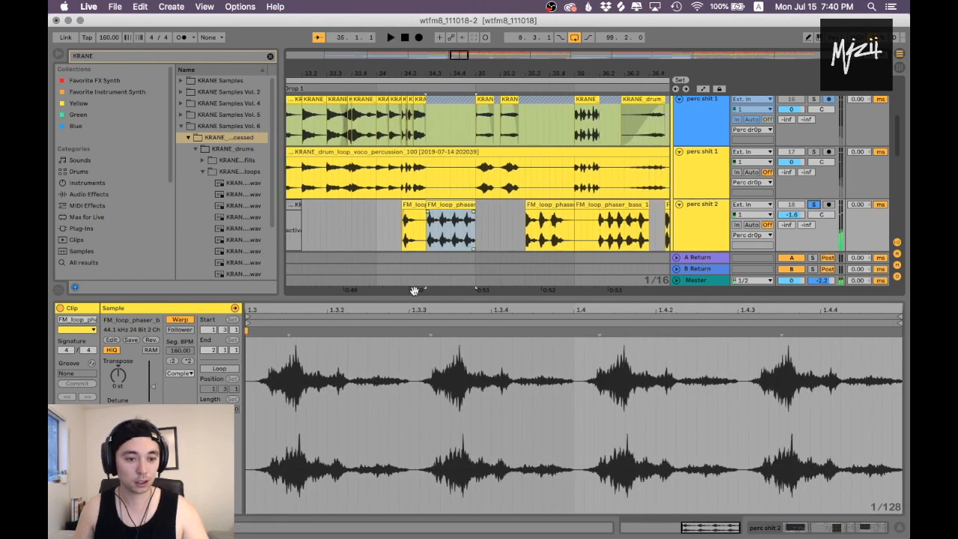
Step: Show the phaser bass clip's envelopes, select the Clip transposition envelope, and examine its curve in an enlarged clip view
drag(411, 298, 407, 356)
drag(442, 71, 442, 111)
click(468, 219)
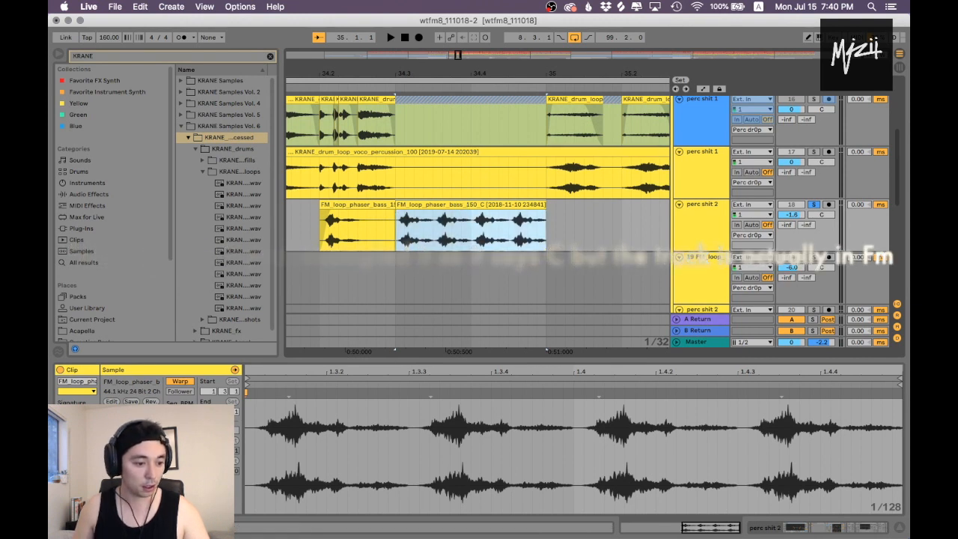
click(84, 508)
click(264, 381)
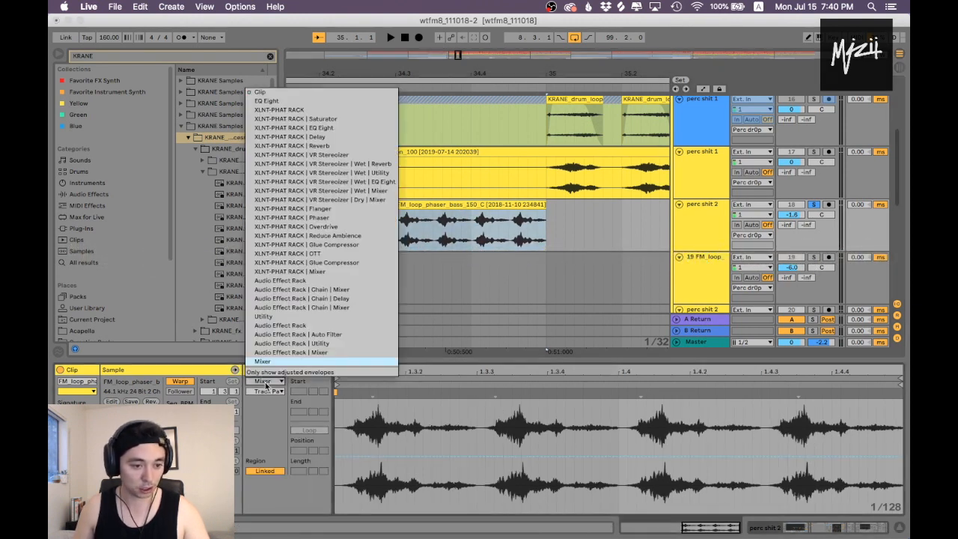
click(304, 95)
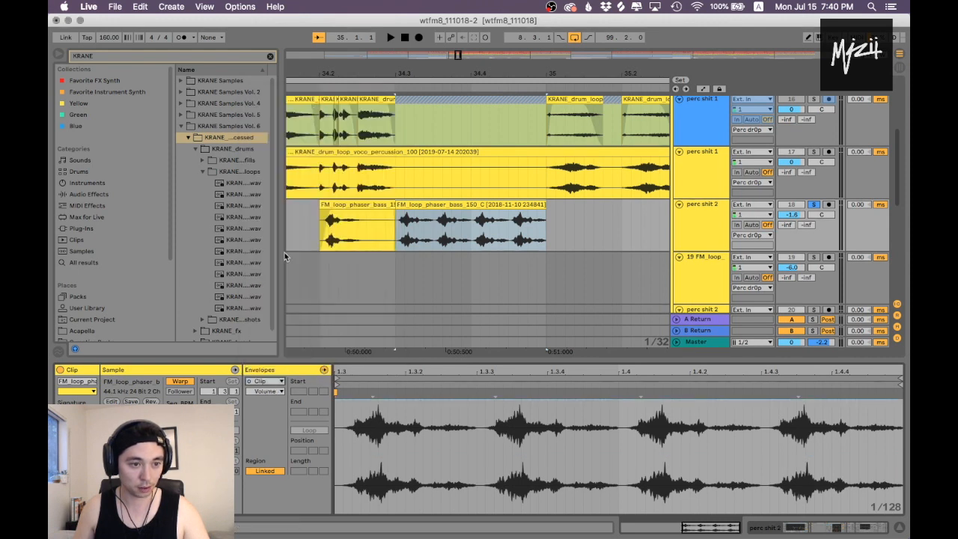
click(281, 391)
click(275, 409)
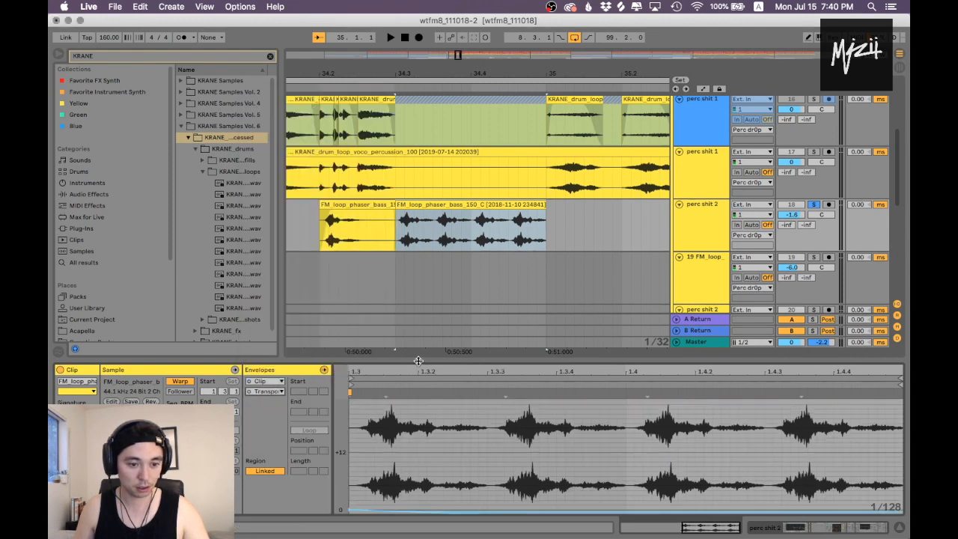
drag(417, 361, 418, 89)
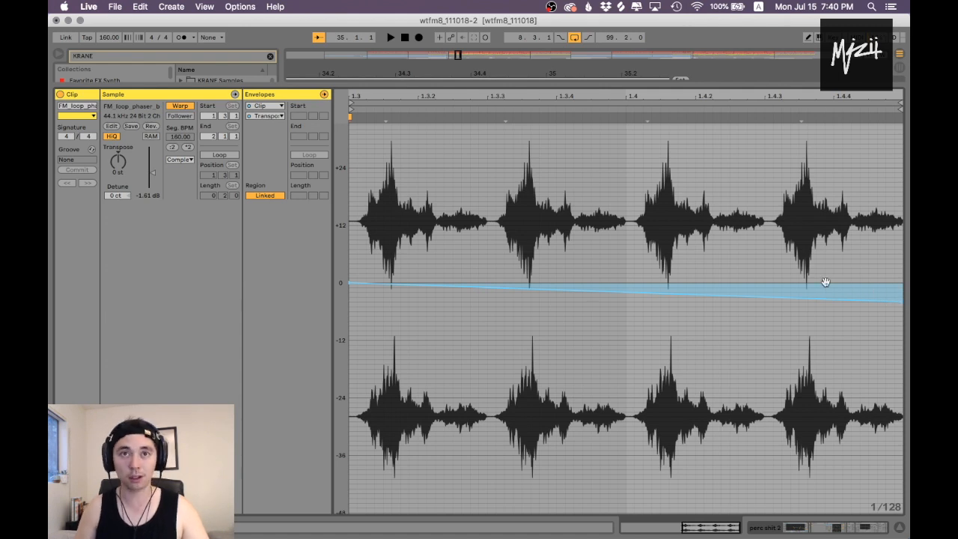
drag(496, 90, 480, 316)
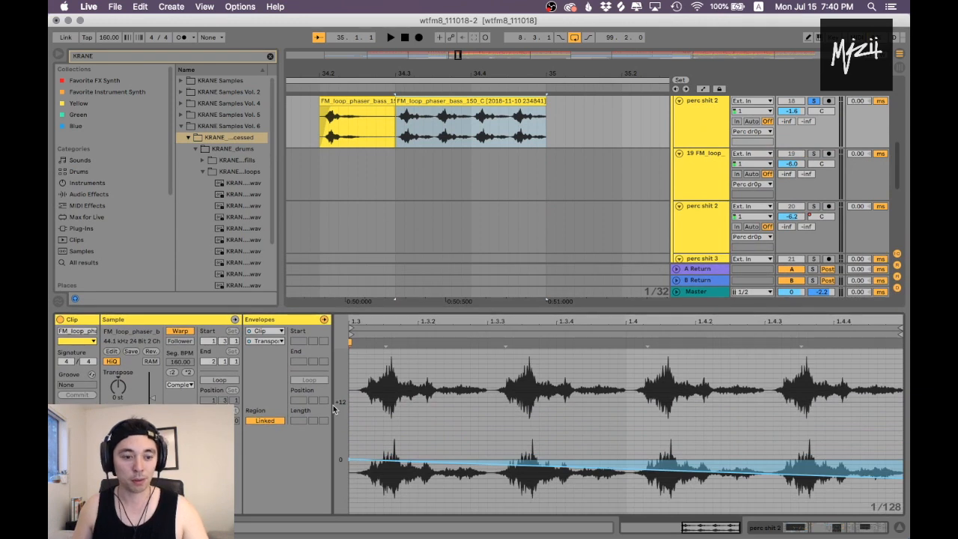
Step: Audition the phaser bass clip with its whole transposition envelope deleted, and undo the deletion
key(super+a)
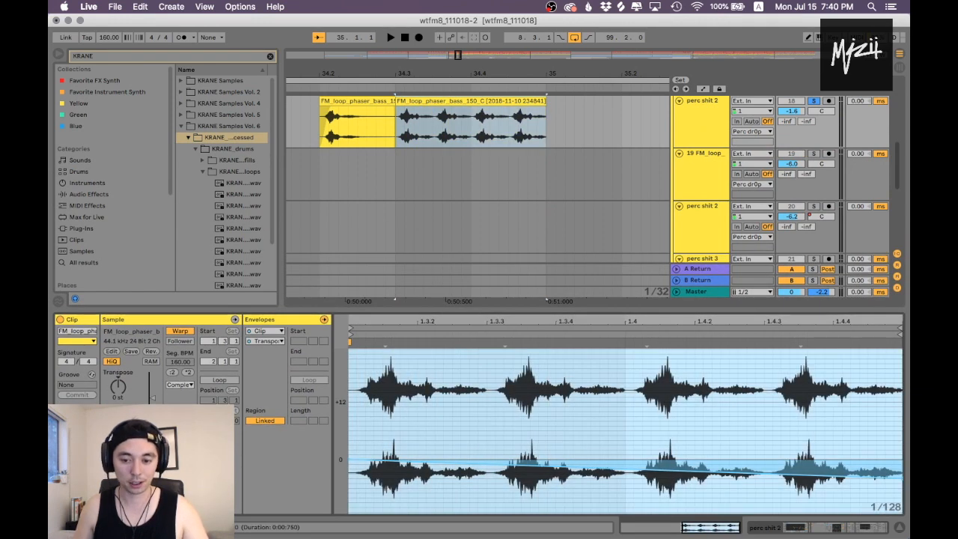
key(Delete)
key(space)
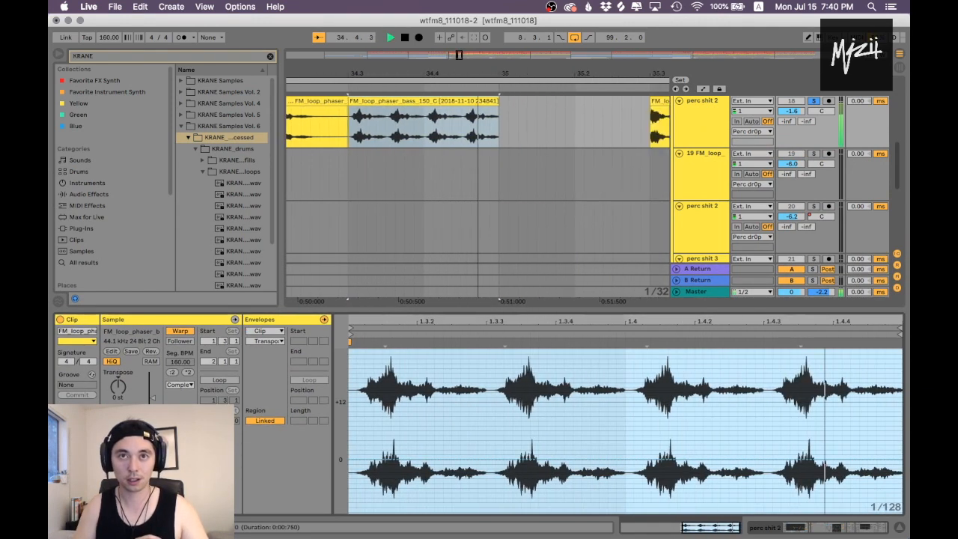
key(super+z)
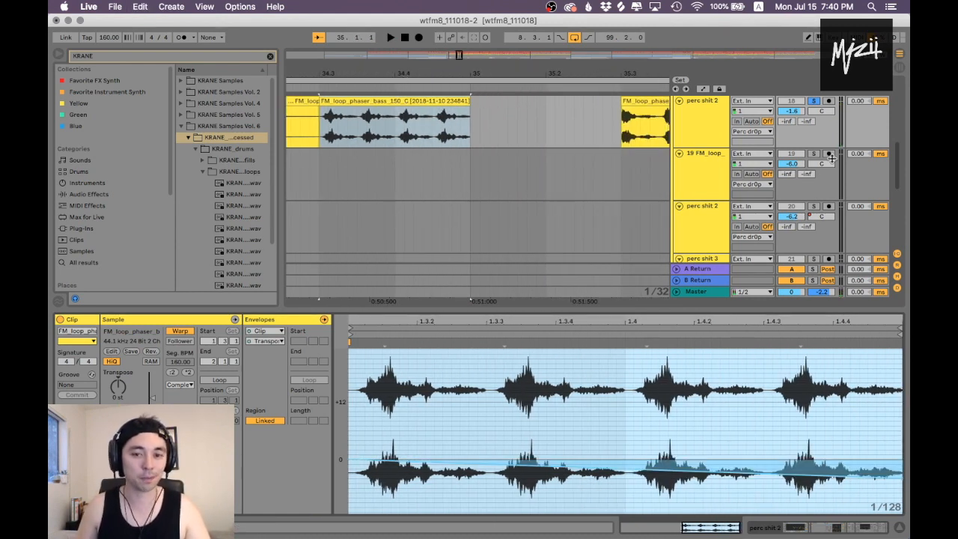
Step: Play the phaser bass clip with its transposition envelope restored, stop playback, and hide the clip view
key(space)
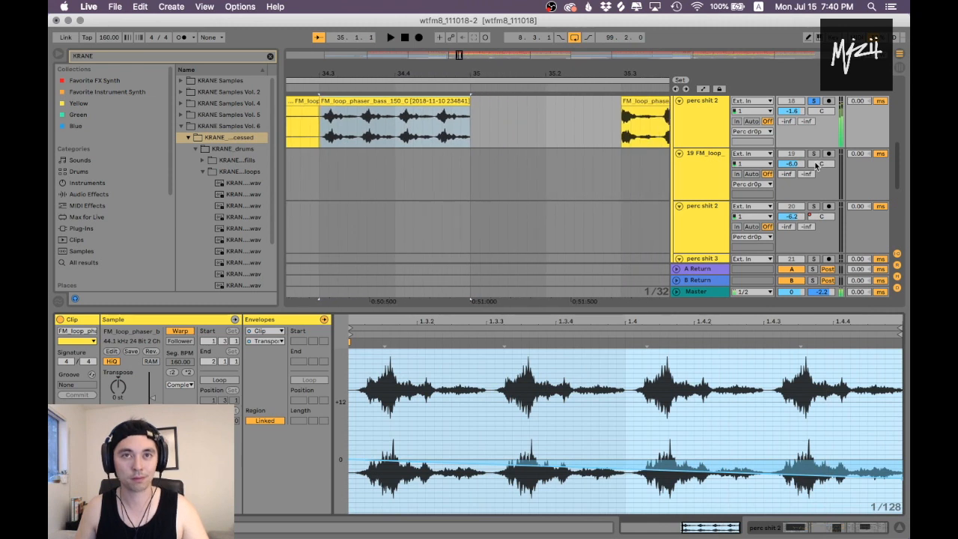
key(space)
key(alt+super+l)
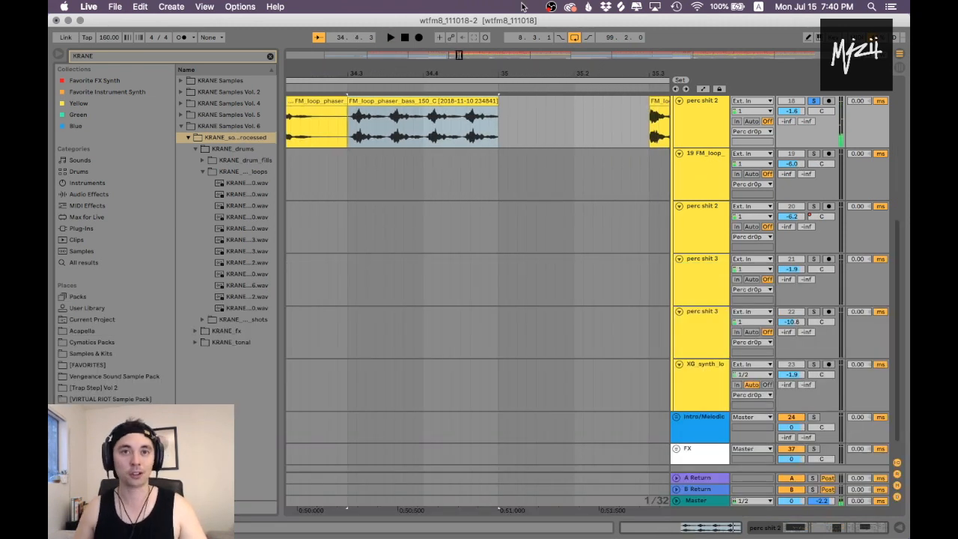
Step: Unsolo the first perc shit 2 track and play the full percussion arrangement from the start of Drop 1 at bar 33
drag(388, 73, 495, 86)
scroll(509, 135, up, 3)
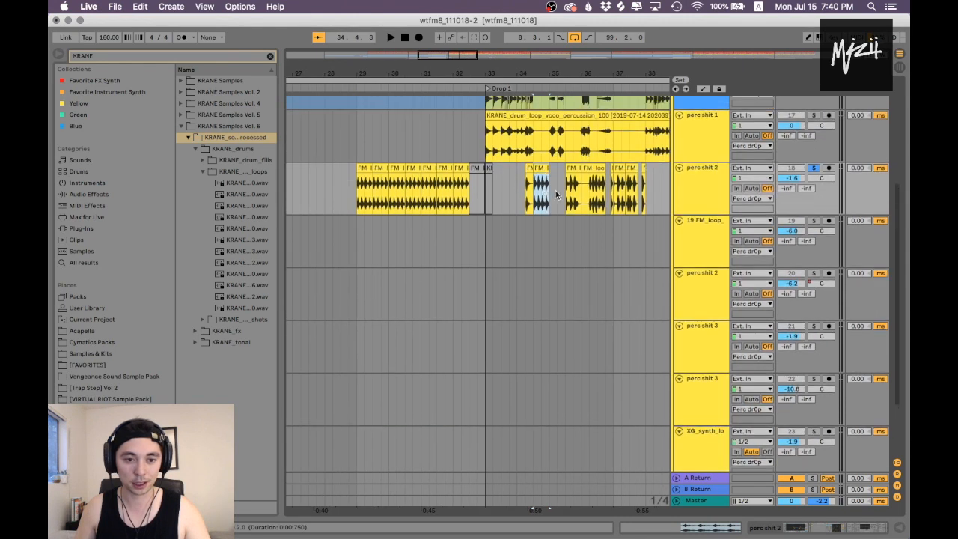
scroll(574, 179, up, 5)
drag(573, 72, 559, 94)
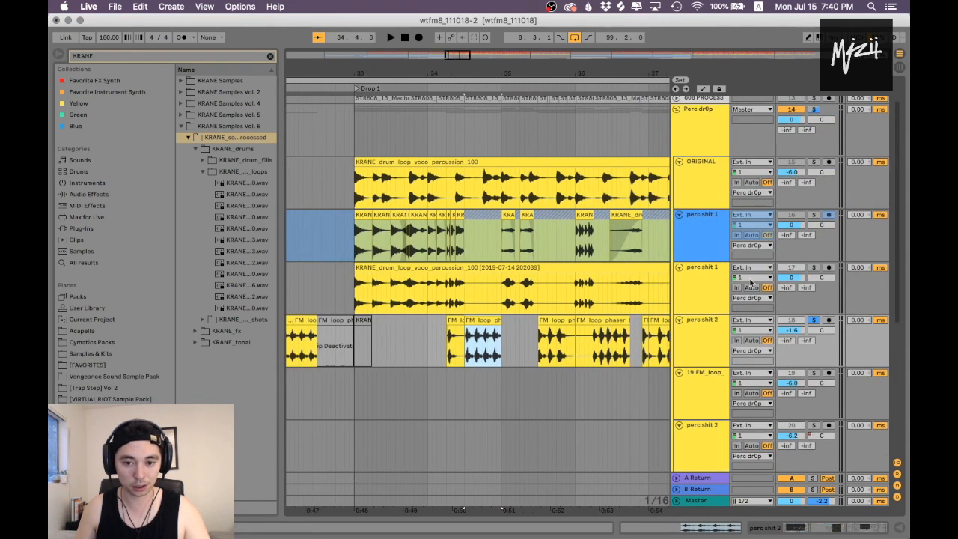
click(814, 320)
click(785, 240)
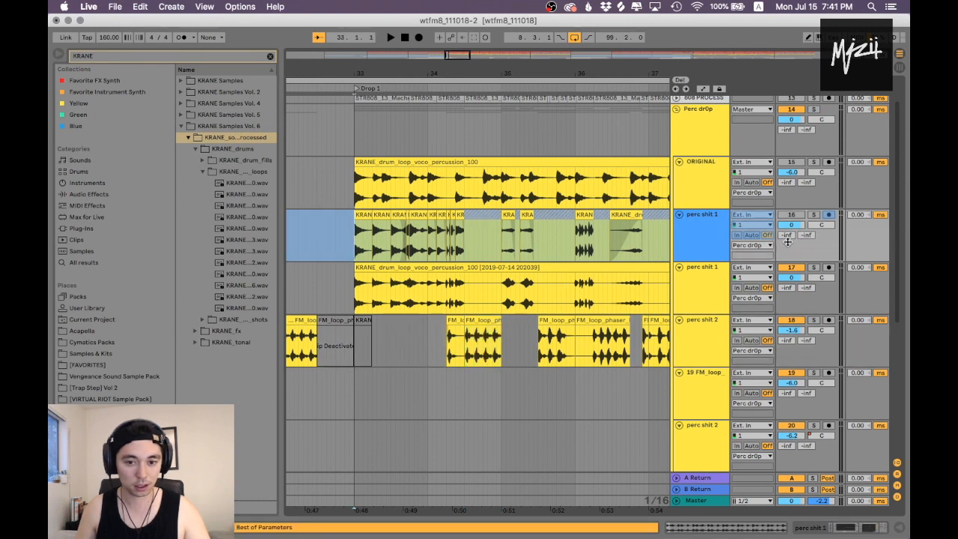
key(space)
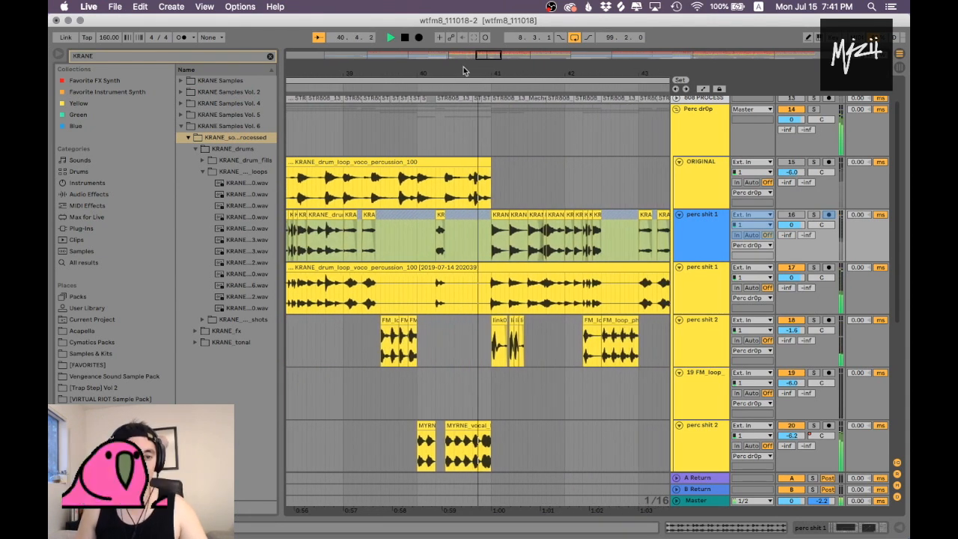
key(space)
Step: Inspect the Glue Compressor on the Perc dr0p group while playing the soloed group from bar 33
drag(452, 71, 541, 73)
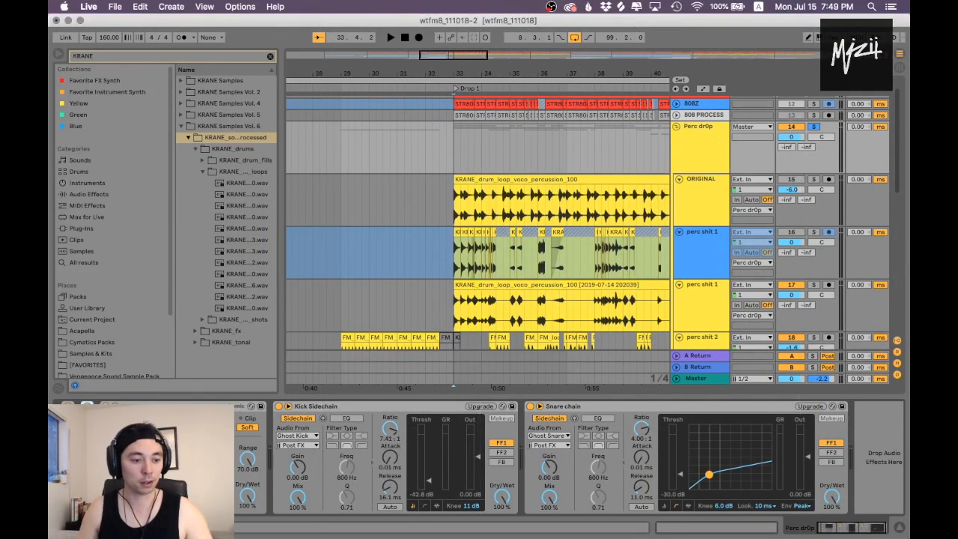
click(187, 407)
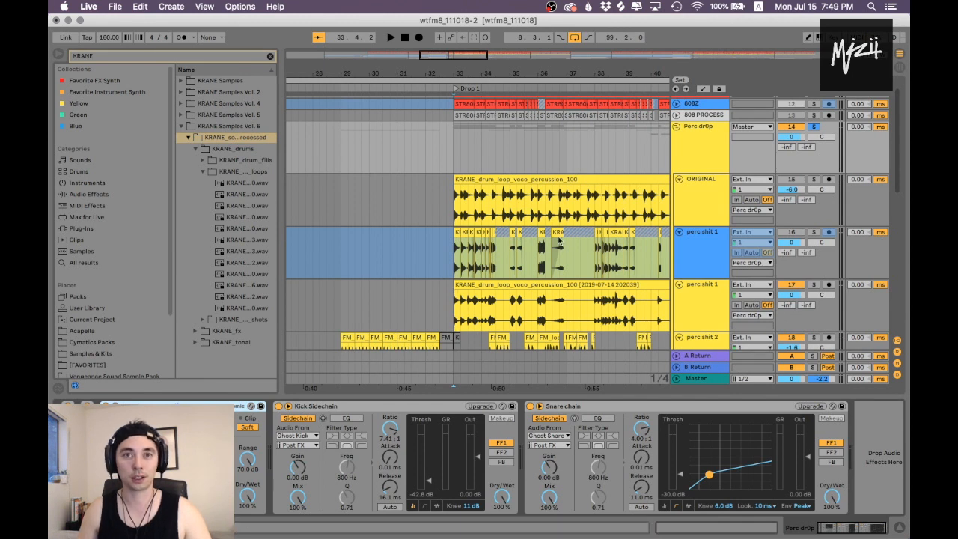
drag(488, 72, 437, 94)
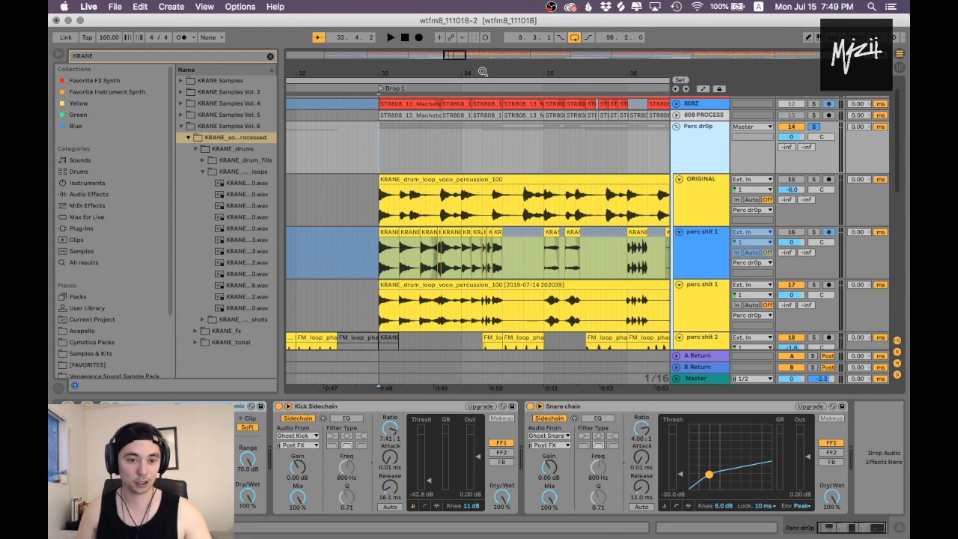
drag(486, 70, 423, 72)
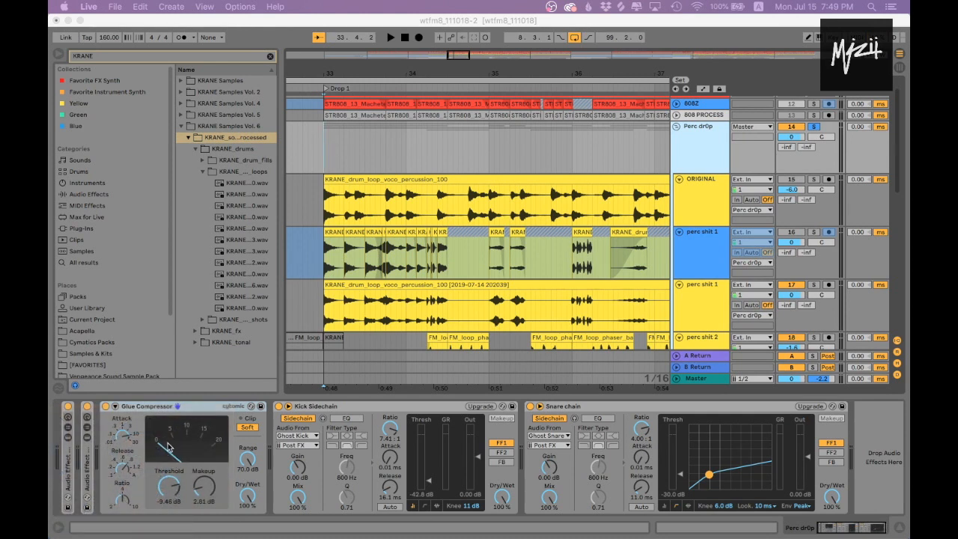
key(space)
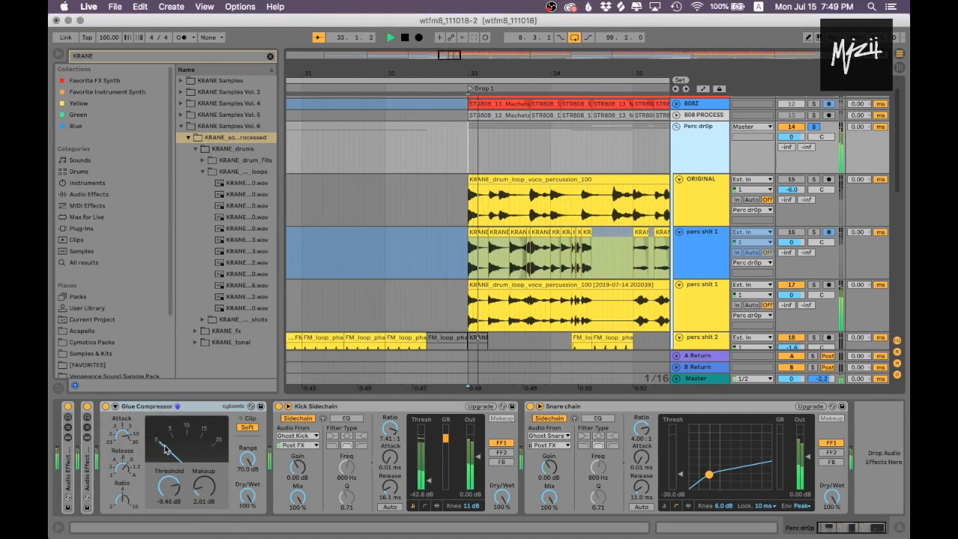
key(space)
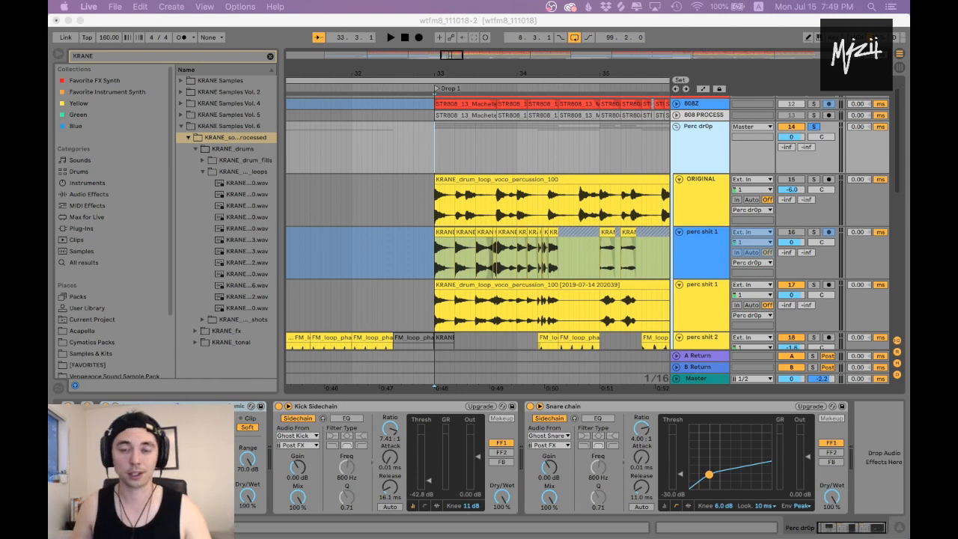
Step: Examine the Kick Sidechain and Snare chain compressors on the Perc dr0p group
drag(465, 76, 363, 105)
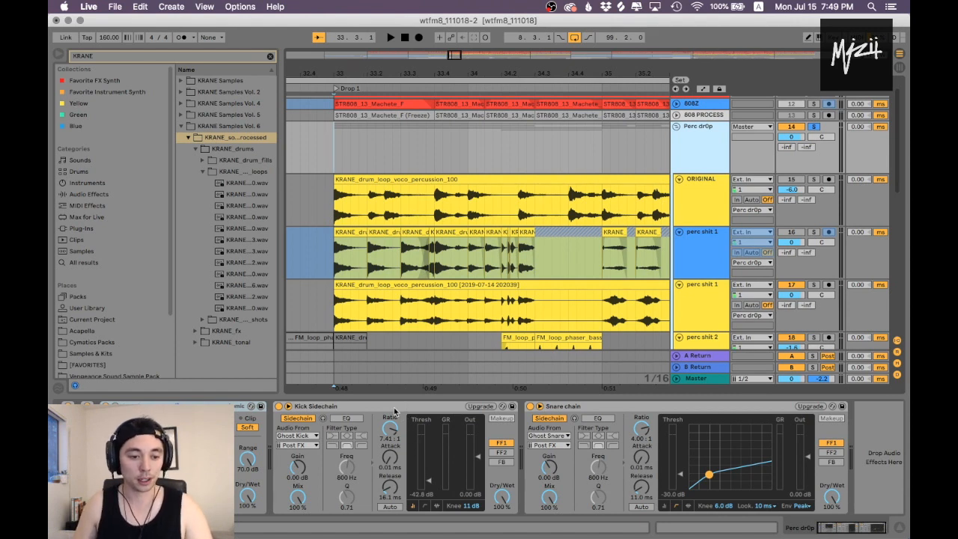
click(441, 406)
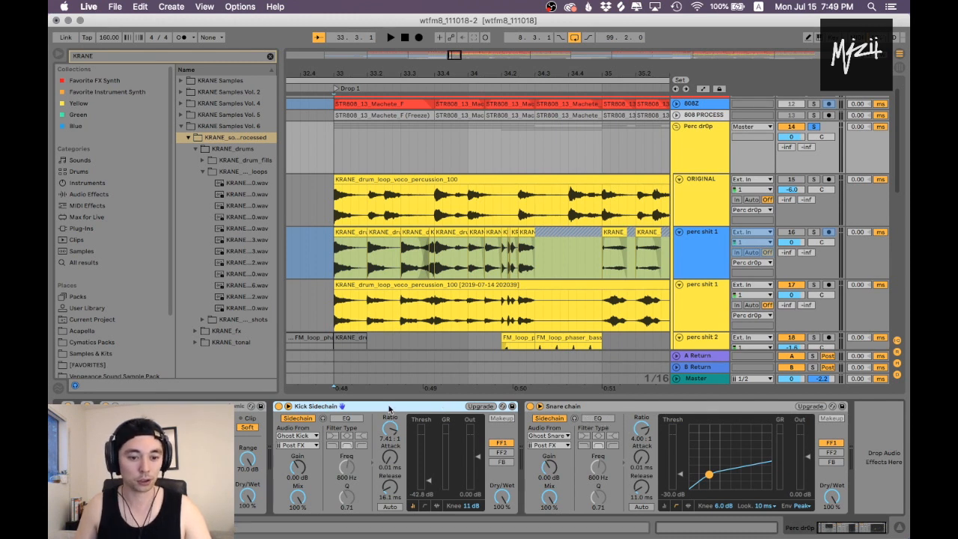
click(558, 407)
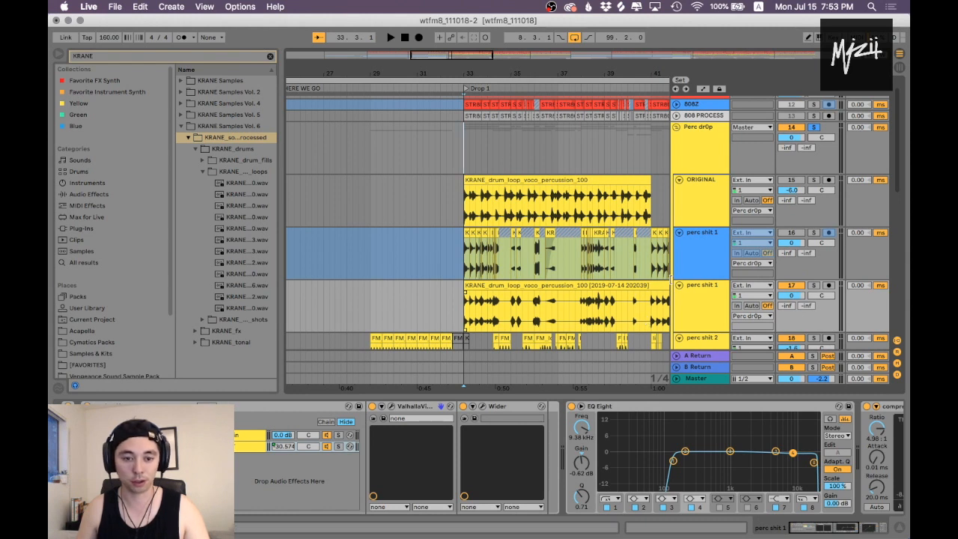
Step: Inspect the dry and WET chains and the Valhalla reverb in the lower perc shit 1 track's effect rack, and unfold its XLNT-PHAT RACK
drag(487, 76, 487, 119)
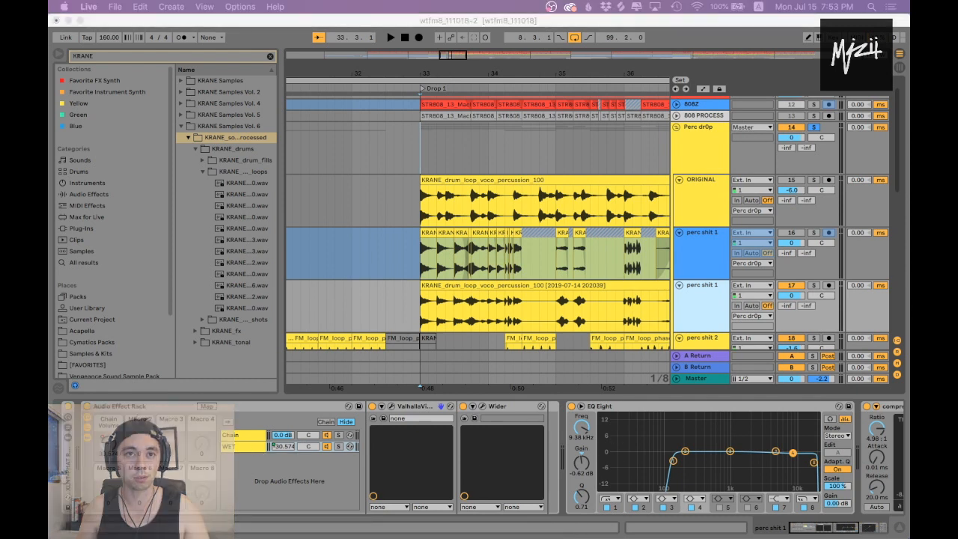
click(261, 437)
click(251, 450)
click(250, 434)
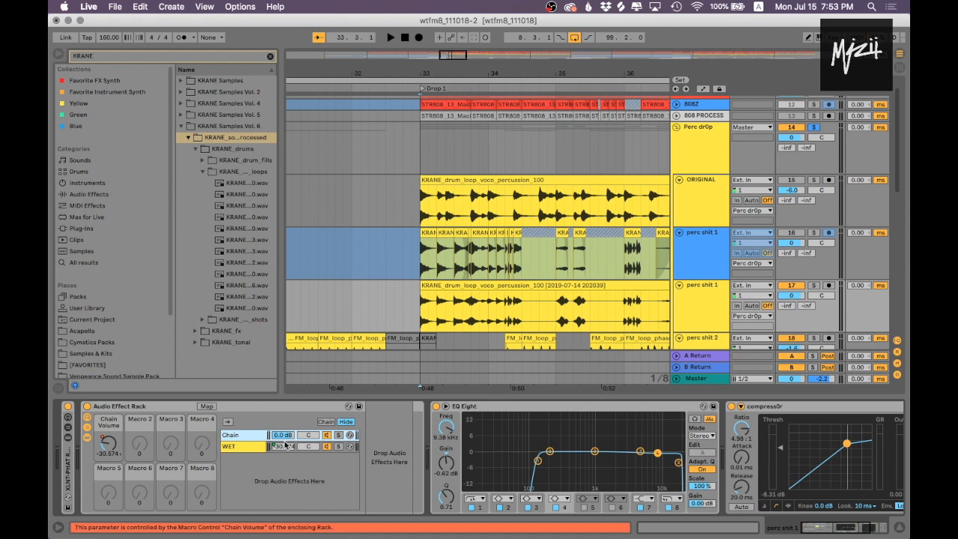
click(252, 450)
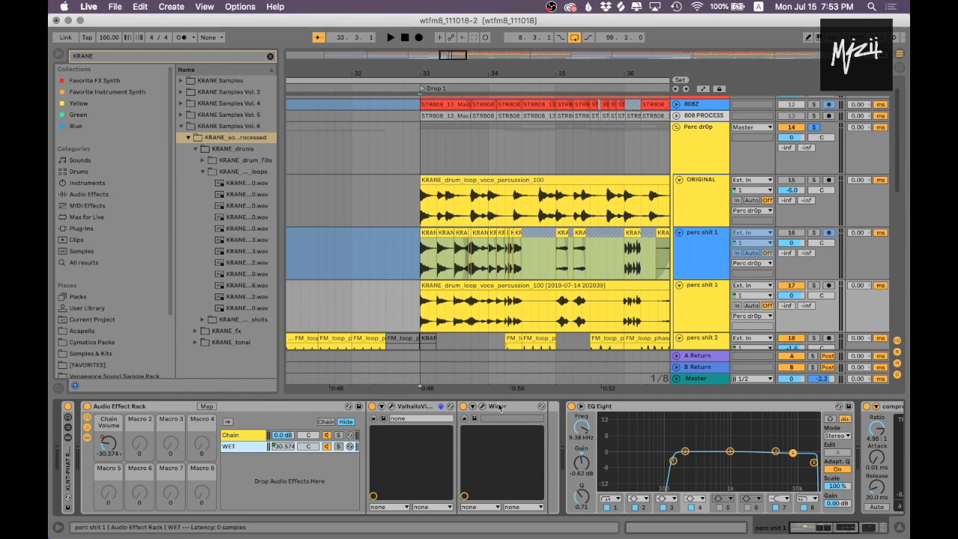
click(415, 407)
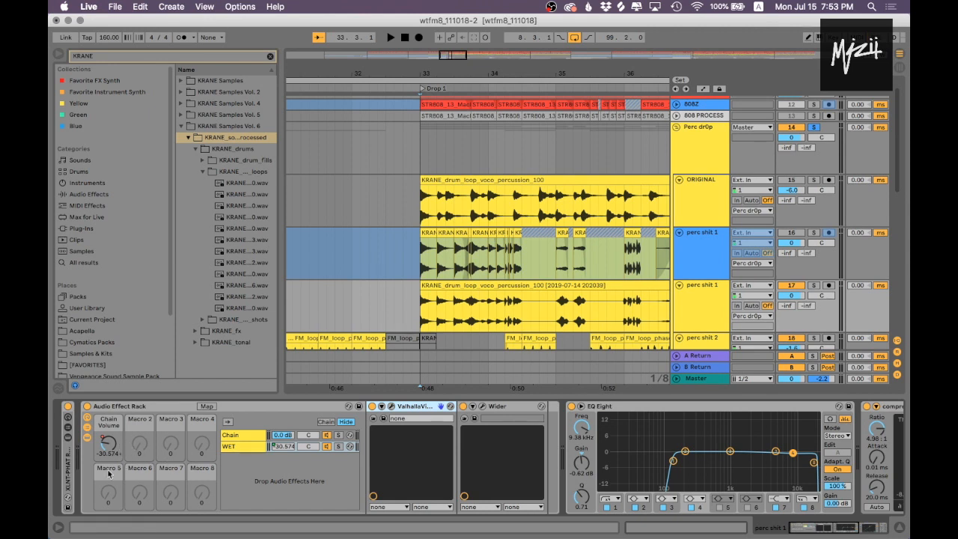
double_click(71, 481)
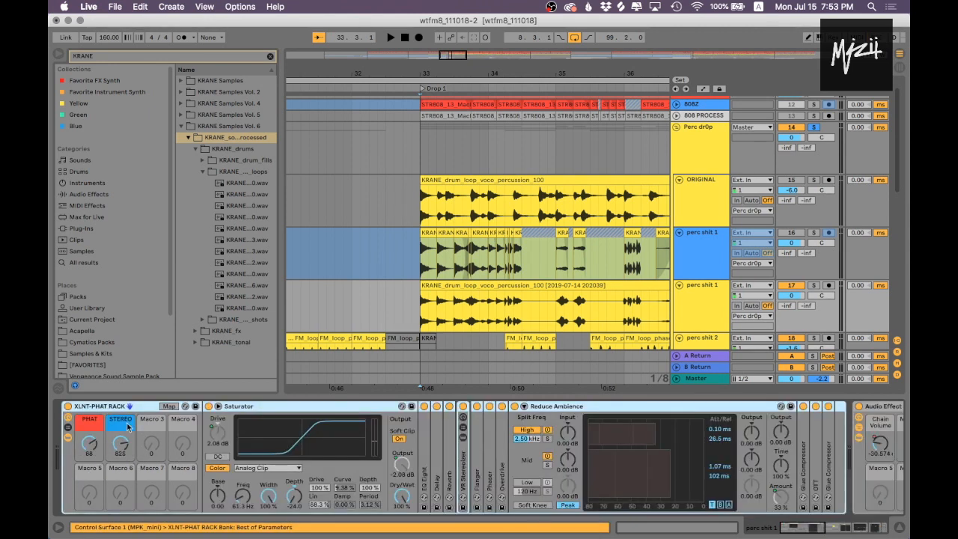